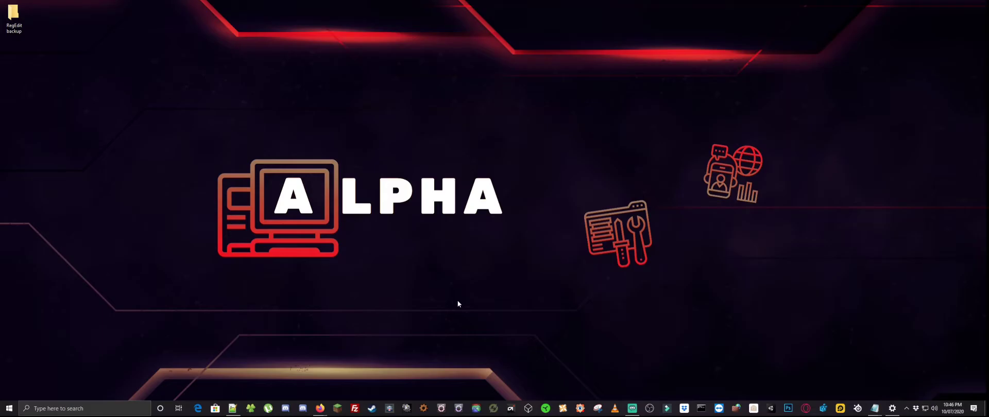
Open the Registry Editor and place its window in the middle of the desktop.
left_click(7, 411)
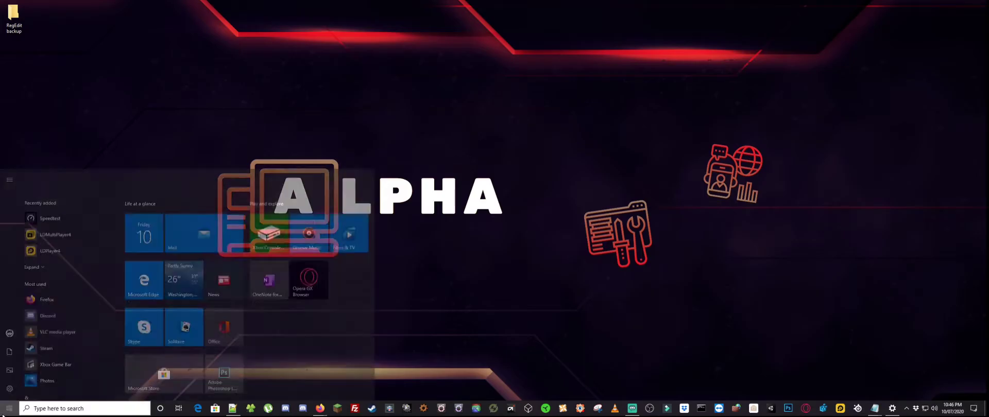
type("reg")
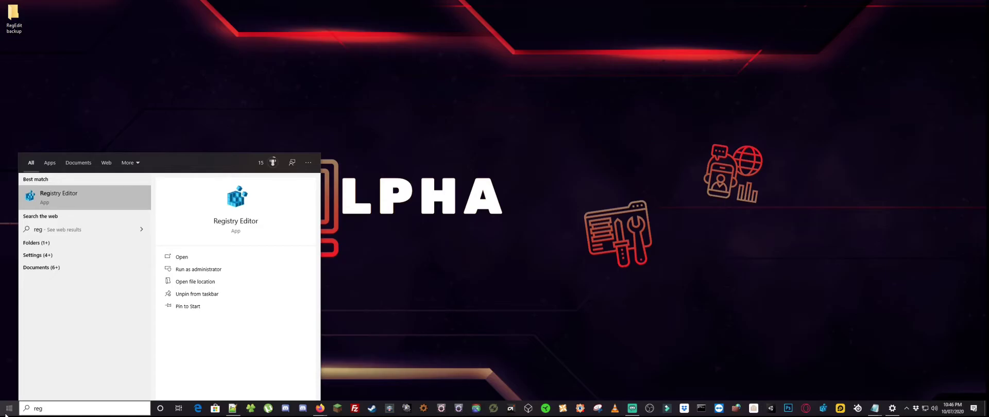
key("Return")
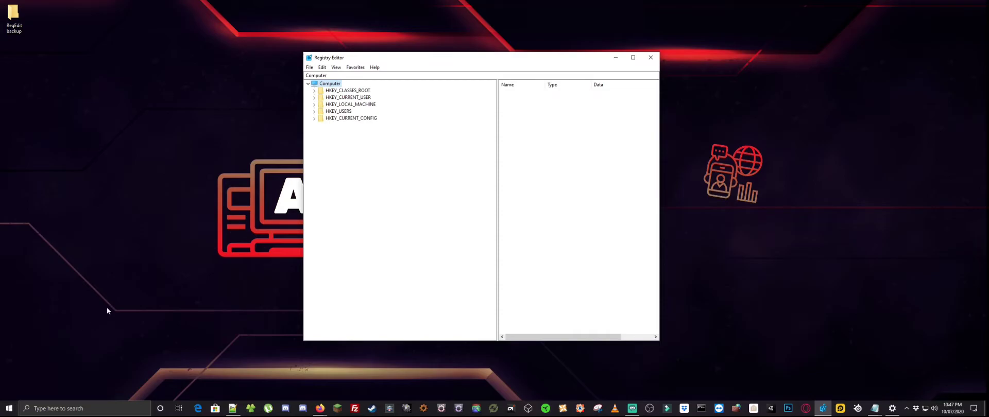
left_click_drag(468, 61, 475, 75)
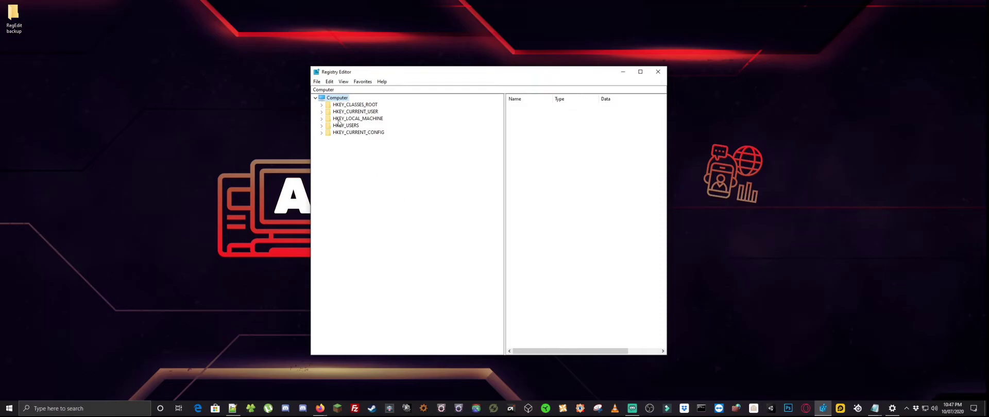
Export the entire registry as "backup 001" into the RegEdit backup folder.
left_click(317, 82)
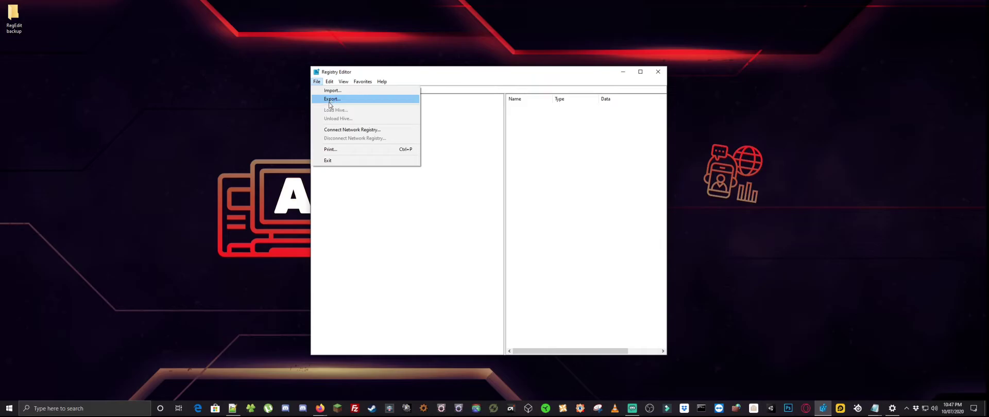
left_click(331, 101)
left_click_drag(396, 94, 456, 105)
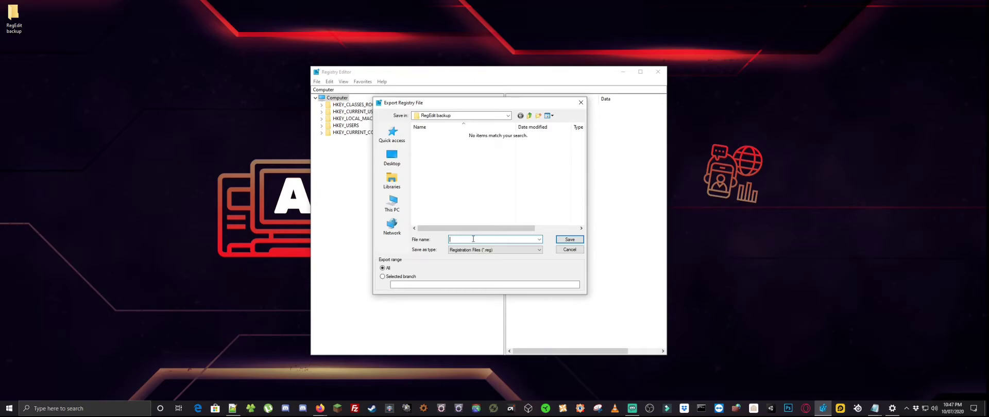
type("backup 001")
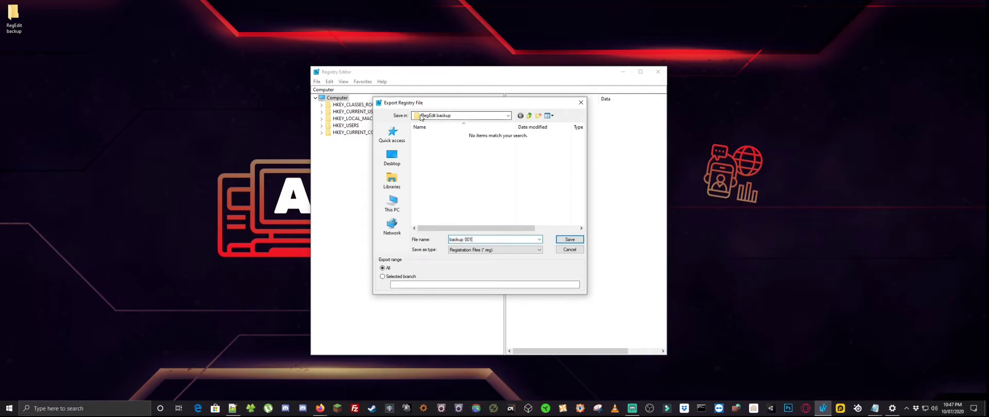
left_click(14, 18)
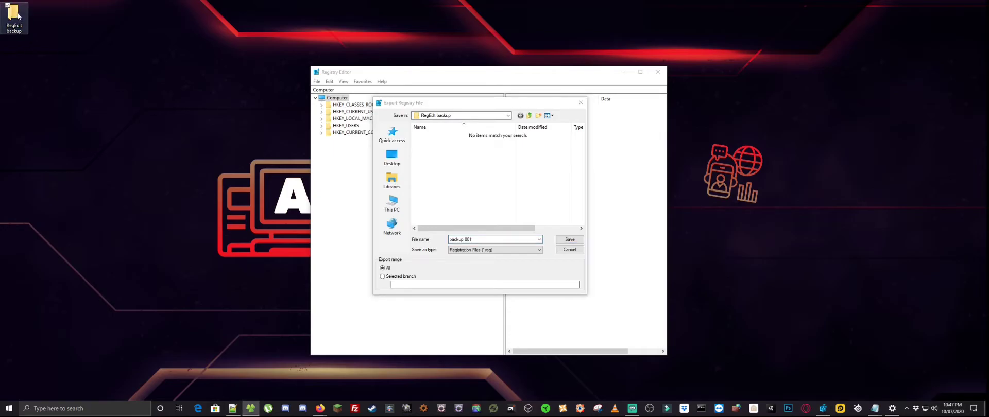
left_click_drag(14, 18, 38, 33)
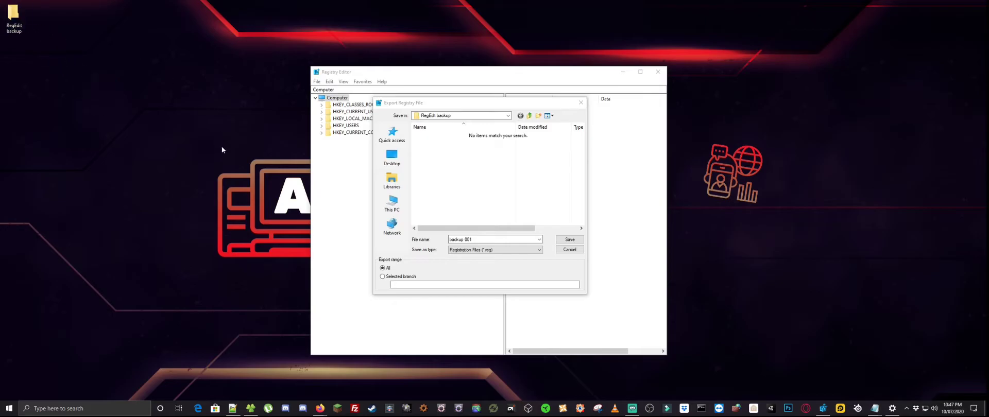
left_click(570, 240)
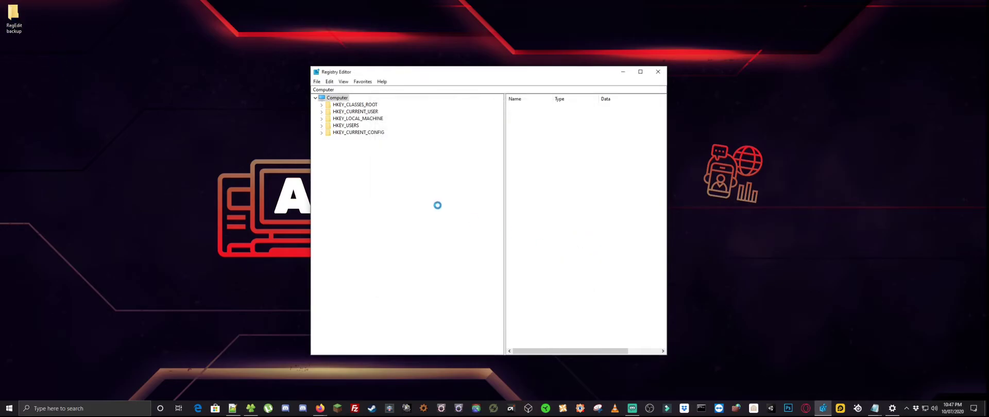
Check the exported backup 001.reg file in the RegEdit backup folder on the desktop, and close the folder.
double_click(14, 18)
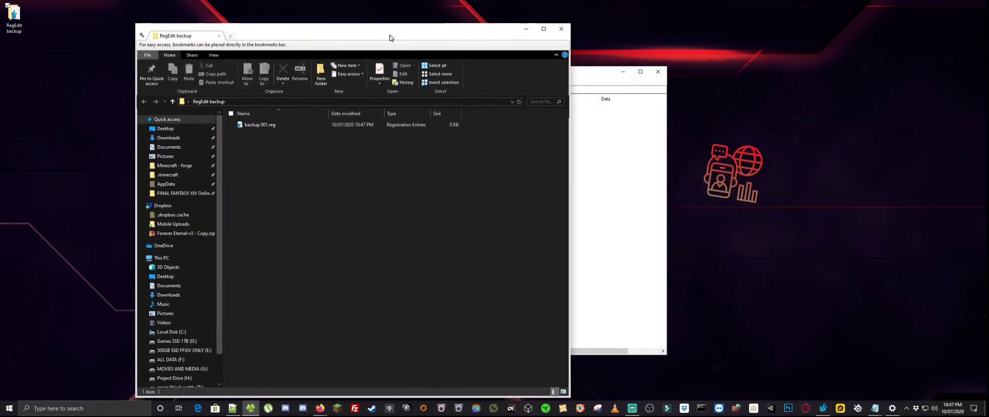
left_click(268, 126)
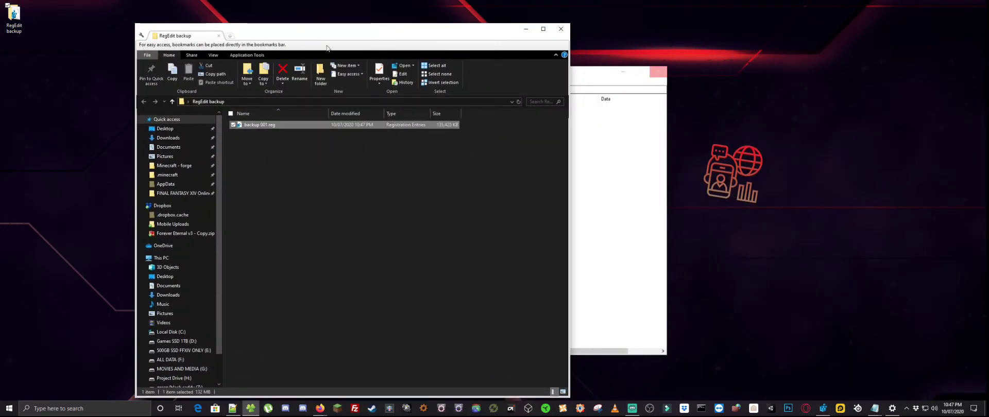
key("alt+F4")
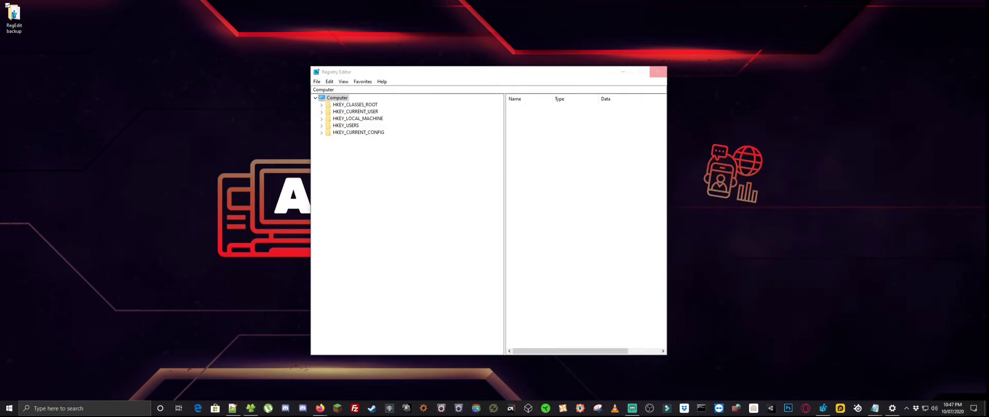
Expand the registry tree down to HKEY_LOCAL_MACHINE\SYSTEM\CurrentControlSet\Control.
left_click_drag(409, 74, 438, 69)
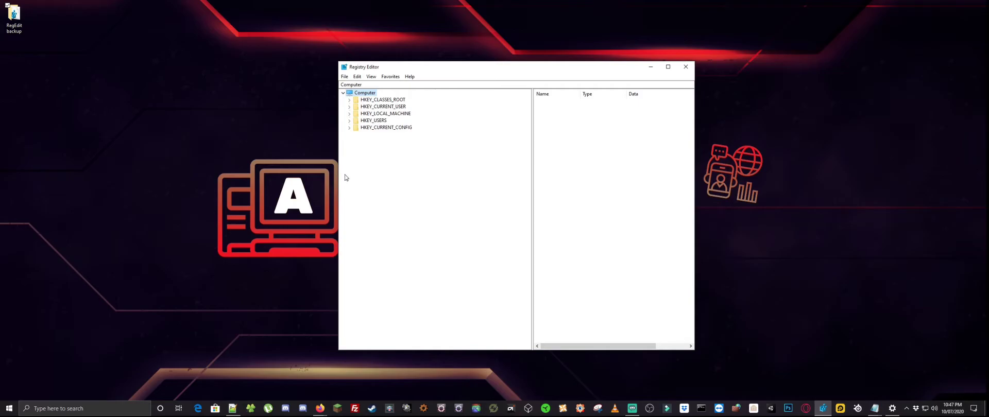
left_click(367, 114)
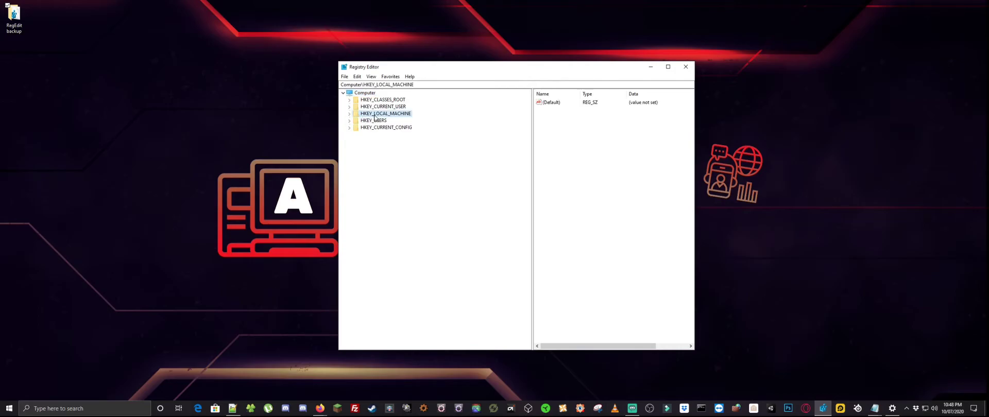
left_click(349, 114)
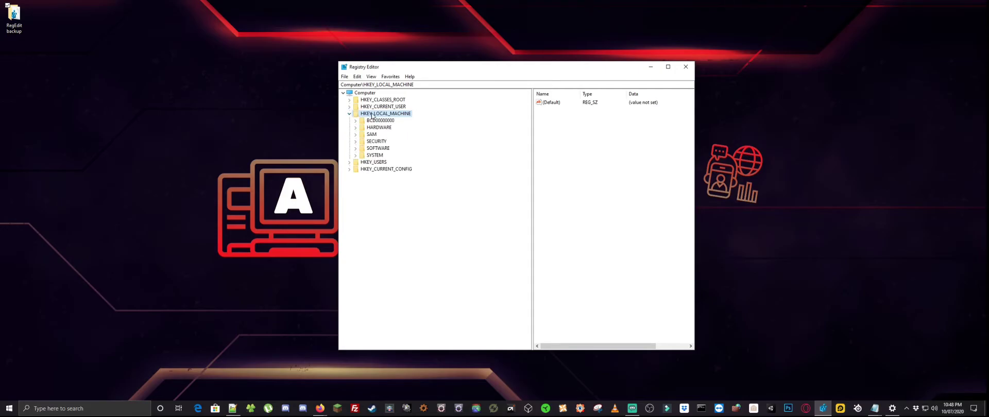
left_click(372, 156)
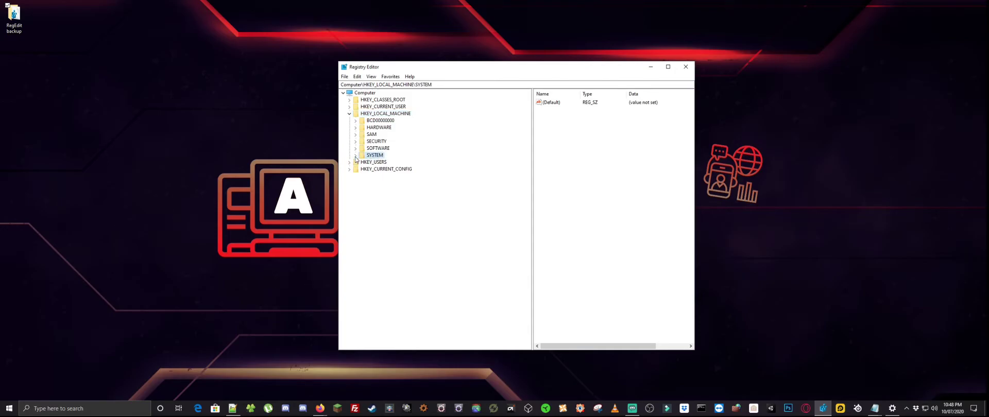
left_click(355, 155)
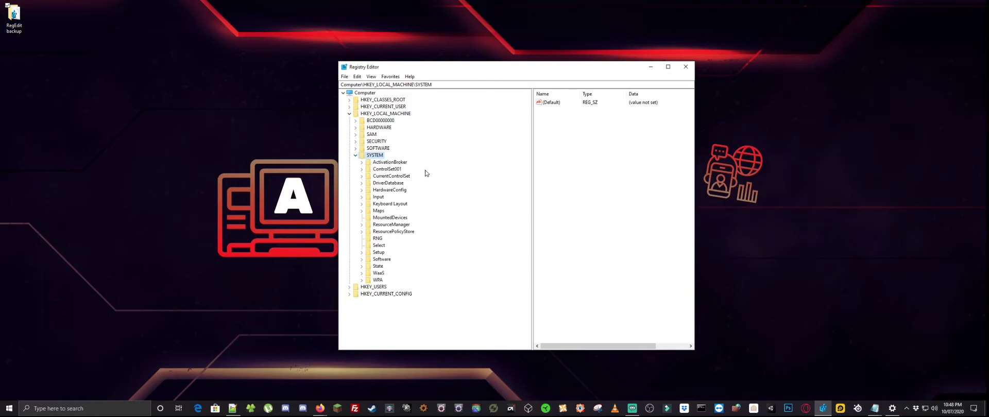
left_click(378, 177)
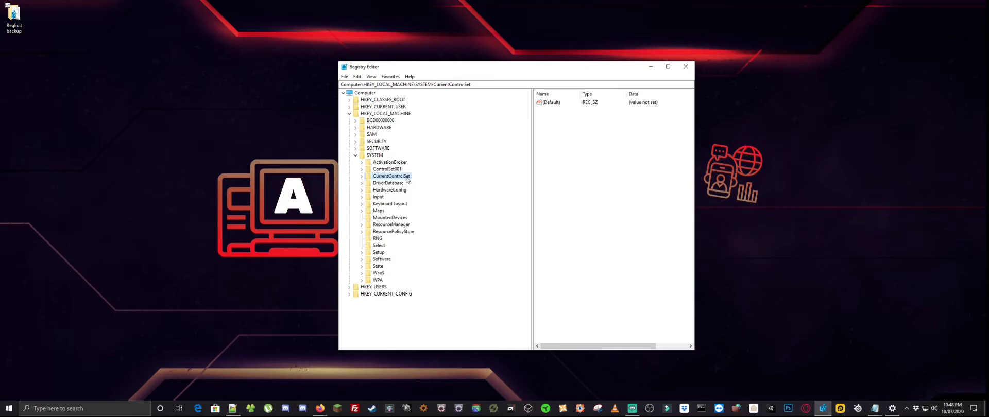
left_click(361, 177)
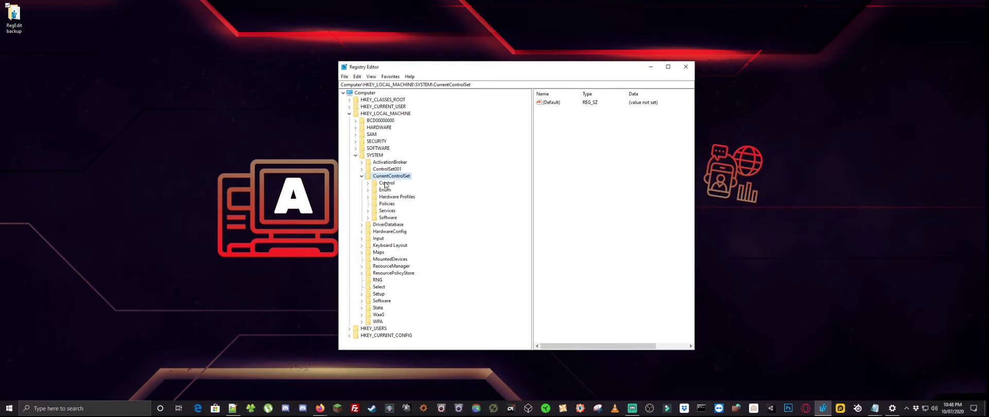
left_click(382, 183)
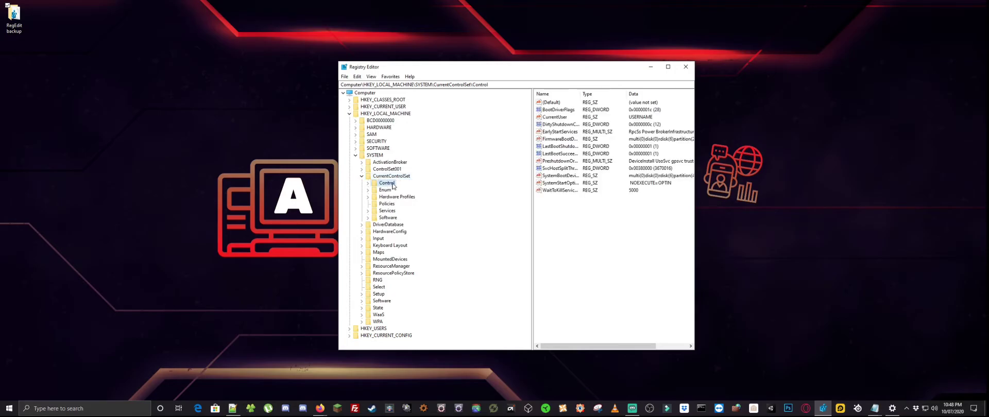
left_click(367, 184)
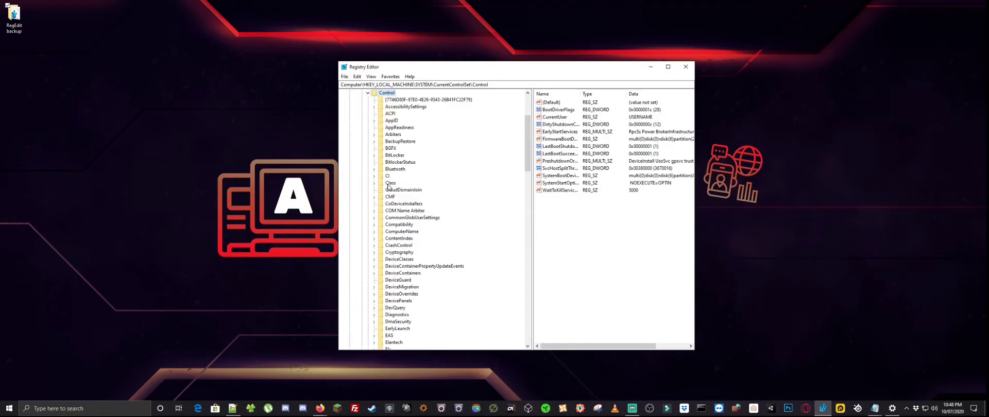
Select the Keyboard Layout key under Control, not the similarly named Keyboard Layouts key.
scroll(433, 154, "up", 5)
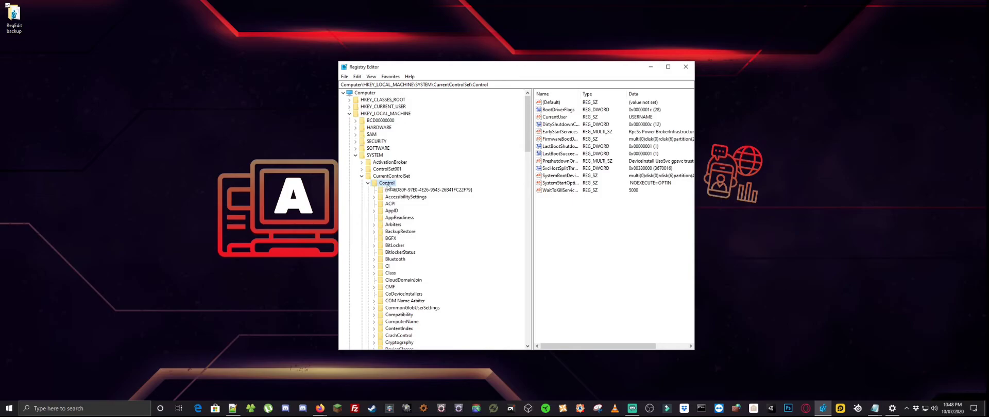
scroll(408, 179, "down", 5)
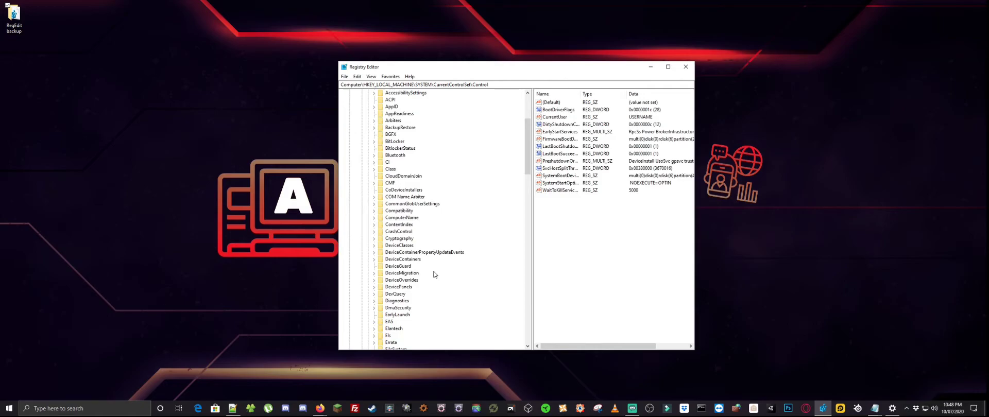
scroll(434, 275, "down", 2)
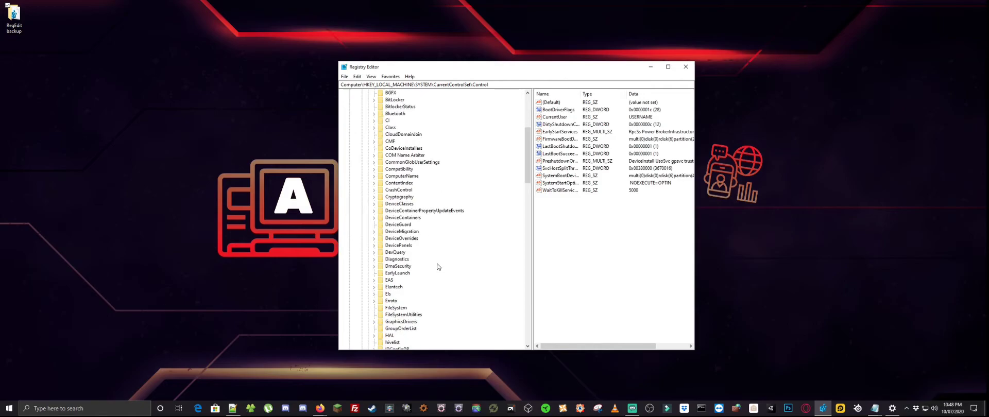
scroll(437, 266, "down", 6)
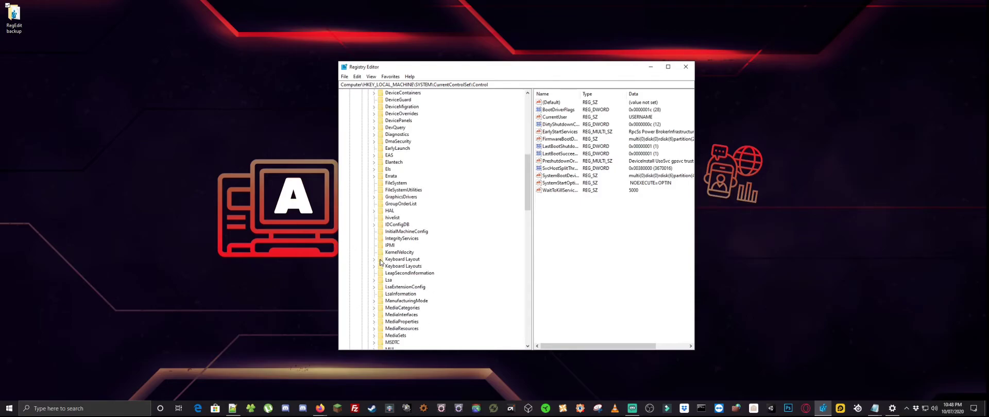
left_click(390, 260)
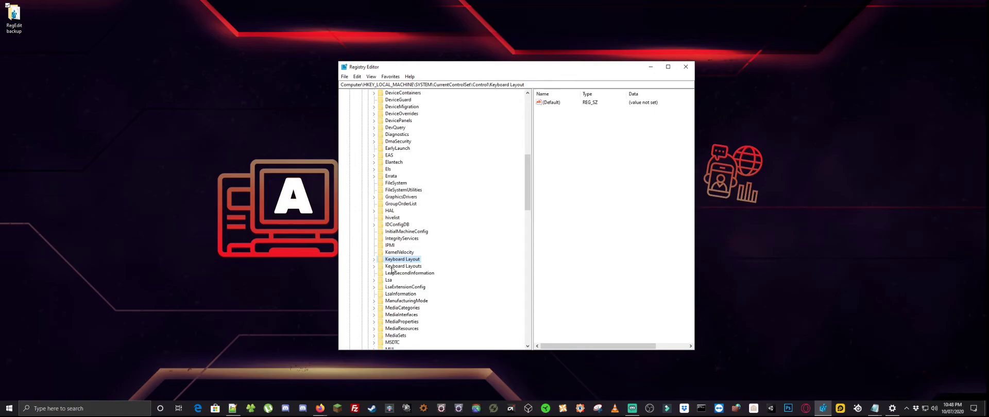
left_click(397, 268)
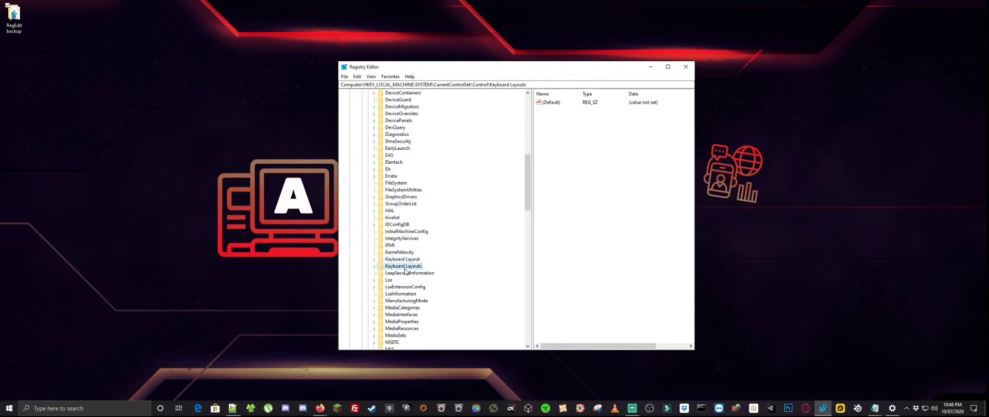
left_click(399, 261)
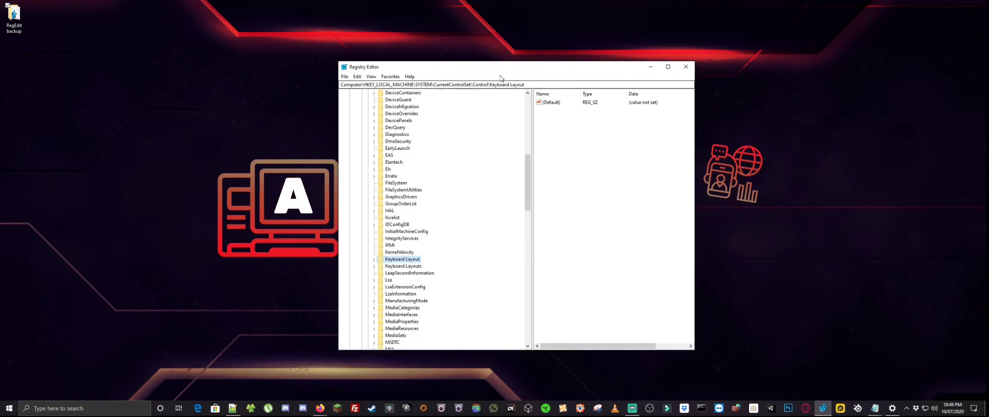
Create a new binary value named "Scancode Map" in the Keyboard Layout key.
right_click(570, 159)
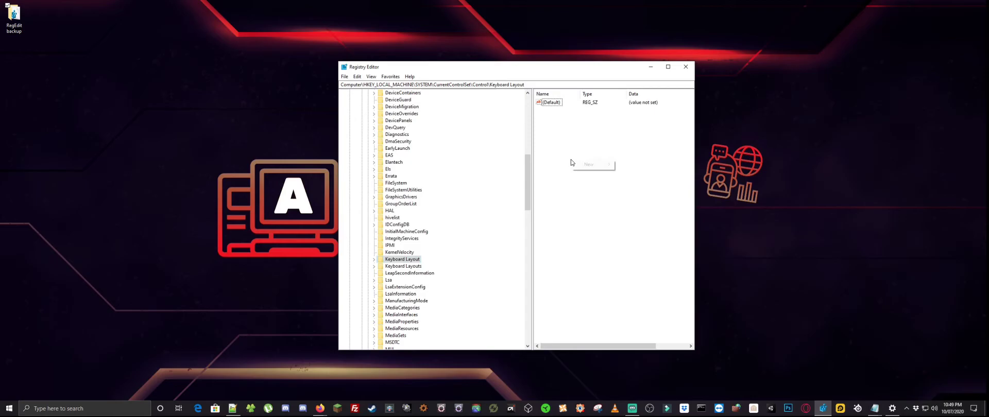
mouse_move(589, 165)
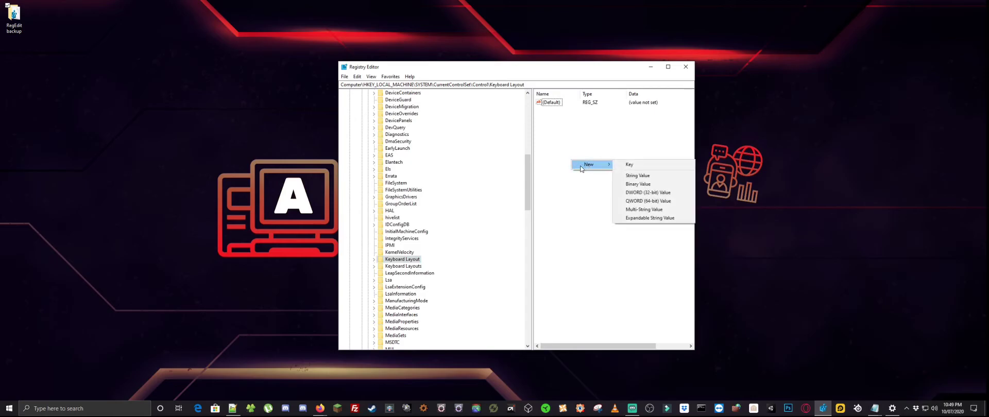
left_click(643, 185)
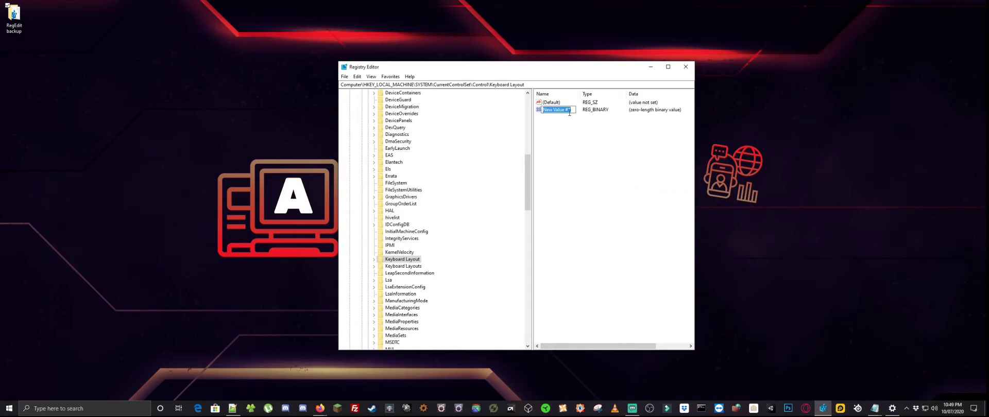
type("Scancode Map")
key("Return")
double_click(562, 110)
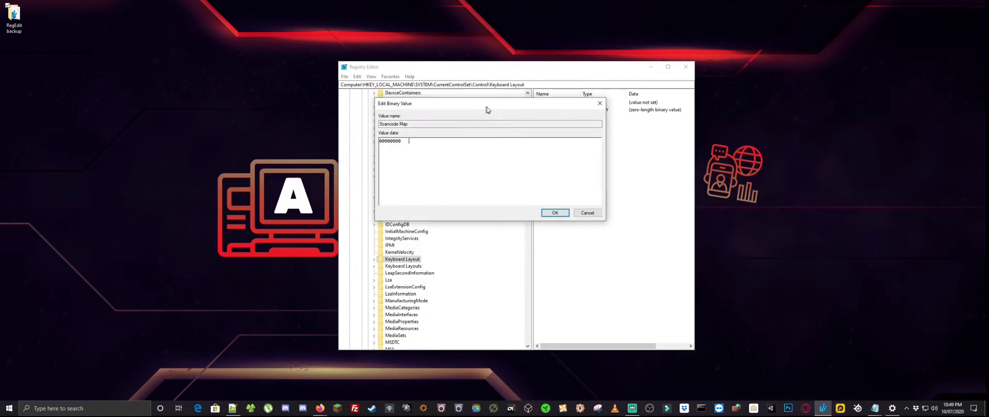
left_click_drag(486, 108, 538, 155)
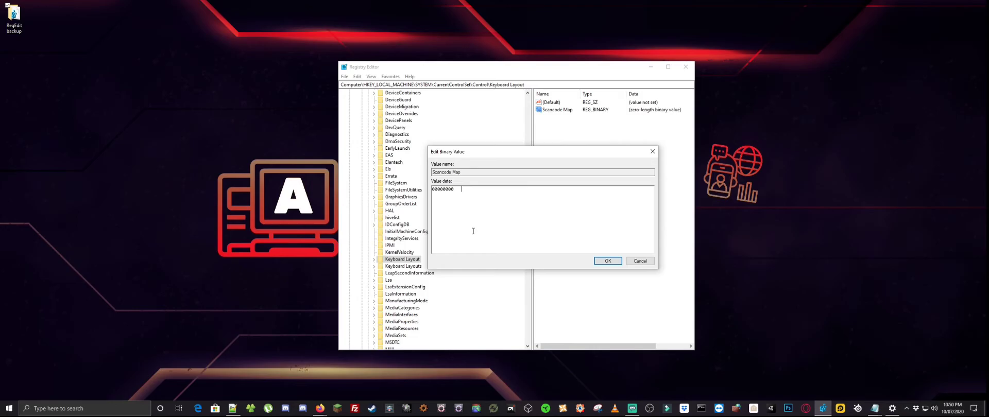
type("00000000000000030000000000005BE0")
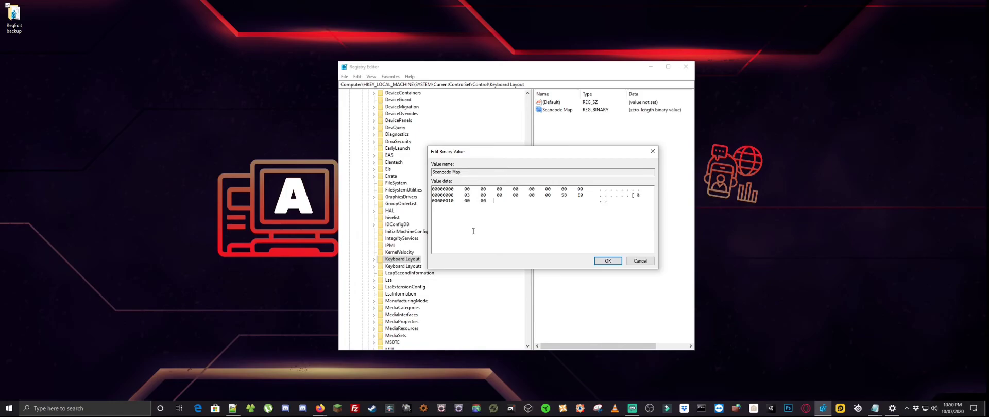
type("00005CE000000000")
left_click_drag(555, 157, 546, 157)
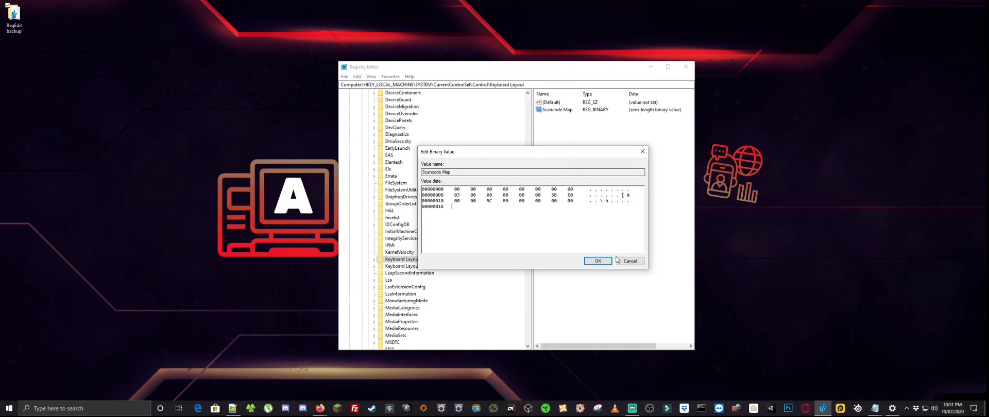
left_click(597, 261)
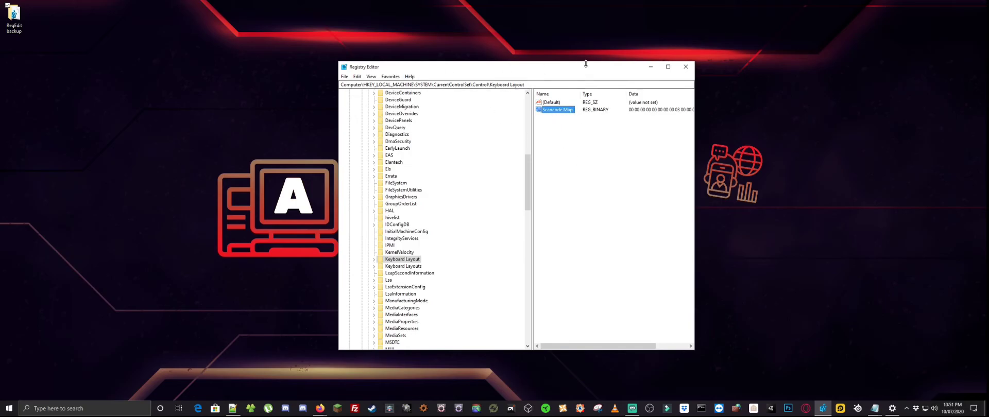
left_click(685, 67)
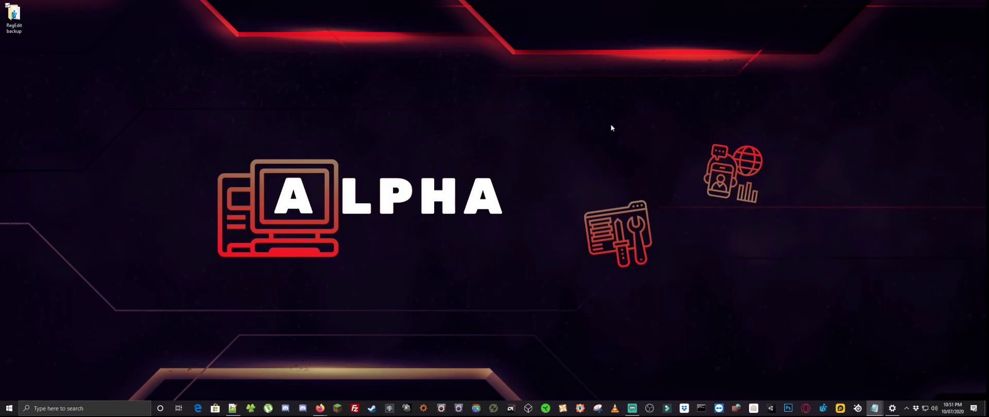
Reopen Registry Editor at the Keyboard Layout key, permanently delete the Scancode Map value, and close the editor.
left_click(823, 408)
left_click_drag(483, 76, 420, 64)
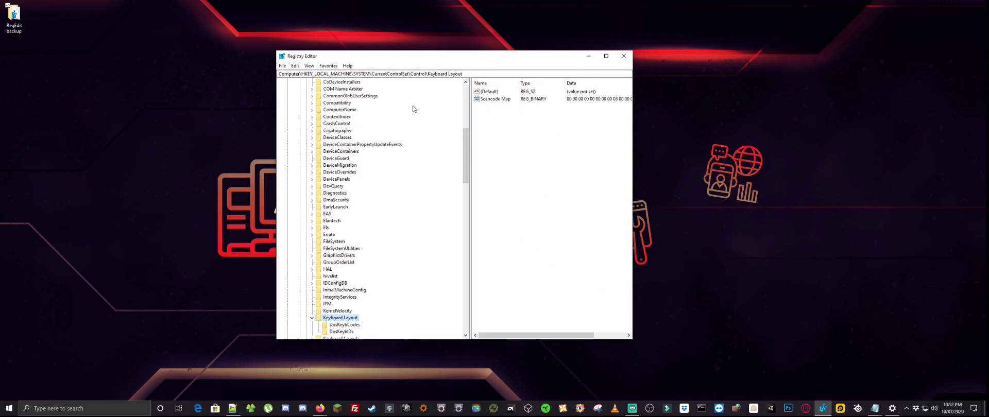
left_click_drag(463, 75, 427, 74)
left_click(500, 98)
key("Delete")
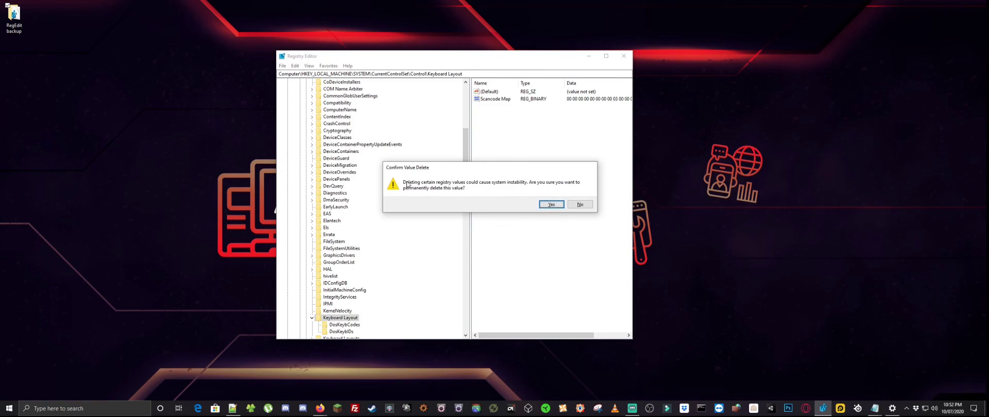
left_click(547, 204)
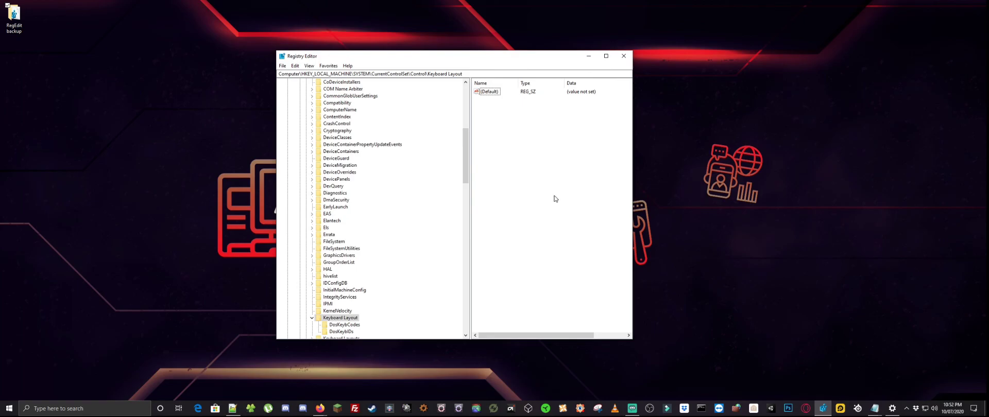
left_click_drag(615, 56, 630, 52)
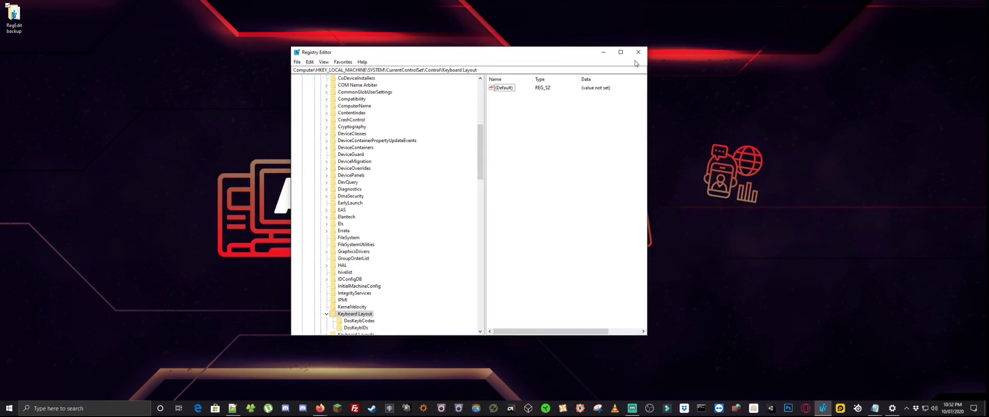
left_click(639, 54)
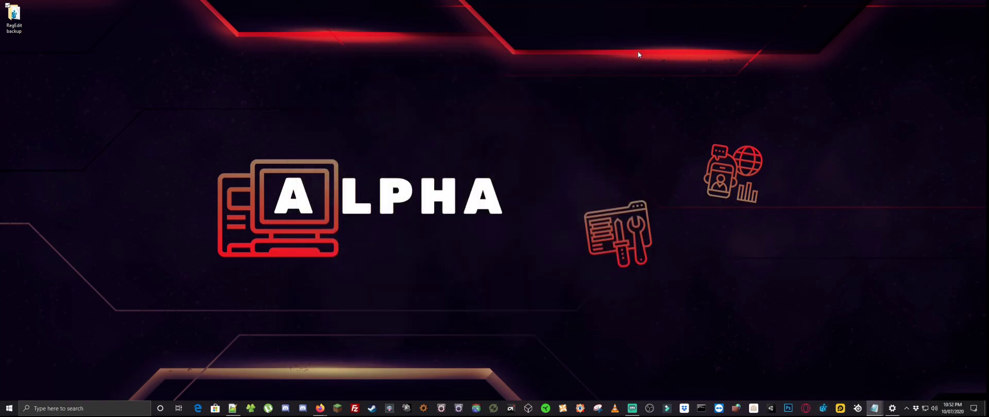